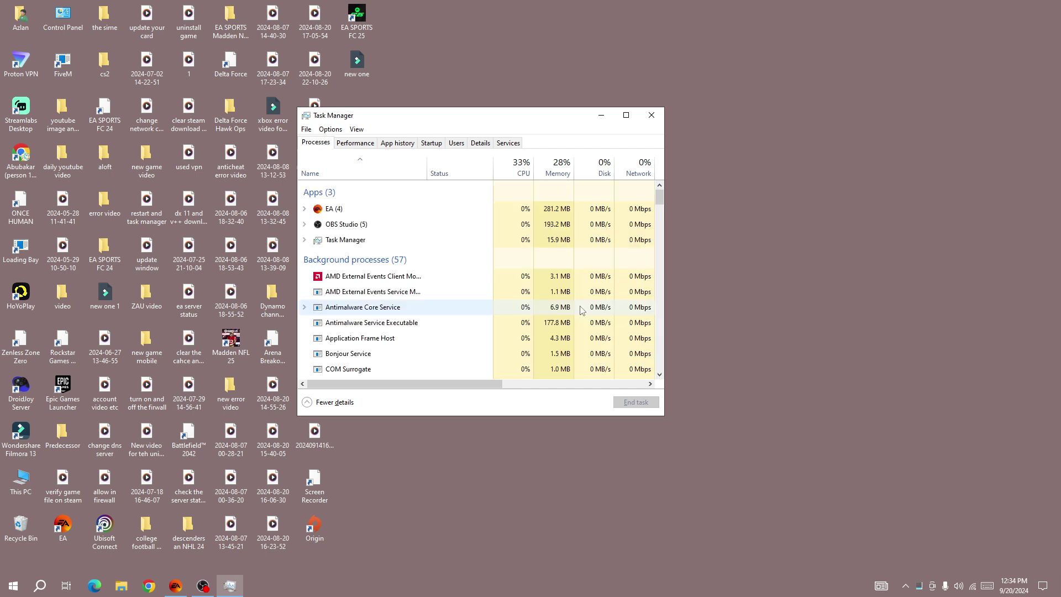
Step: Reopen Task Manager, view the actions available for the EA app process, and close the window without ending it
click(651, 115)
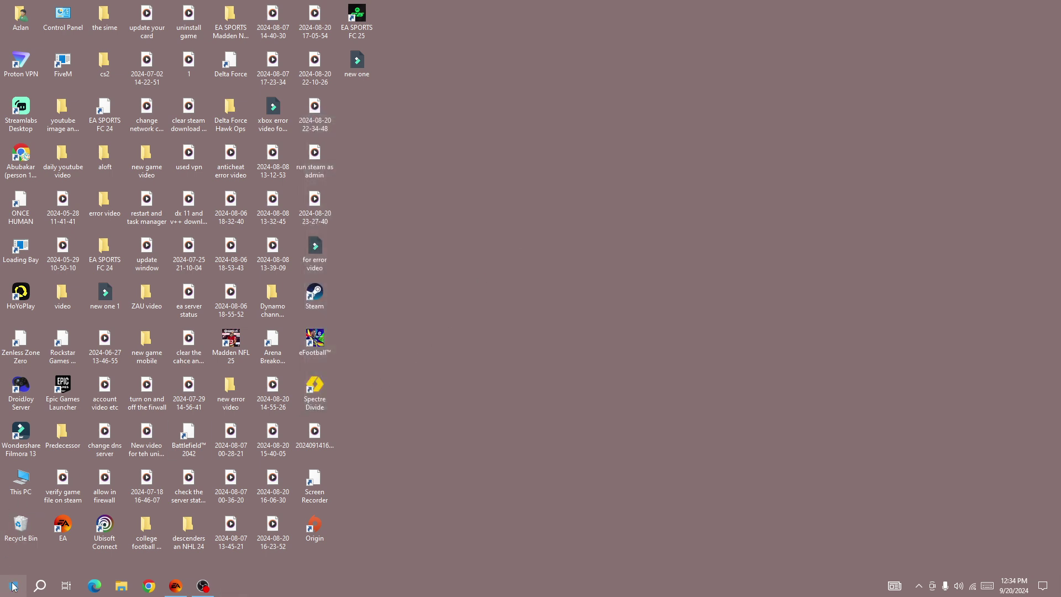
right_click(13, 586)
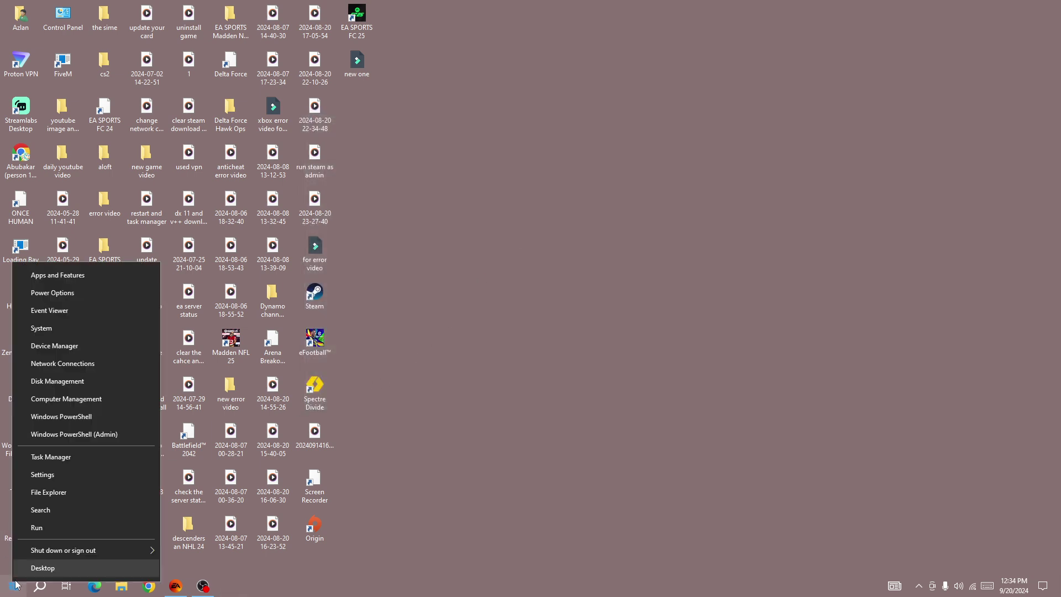
click(55, 456)
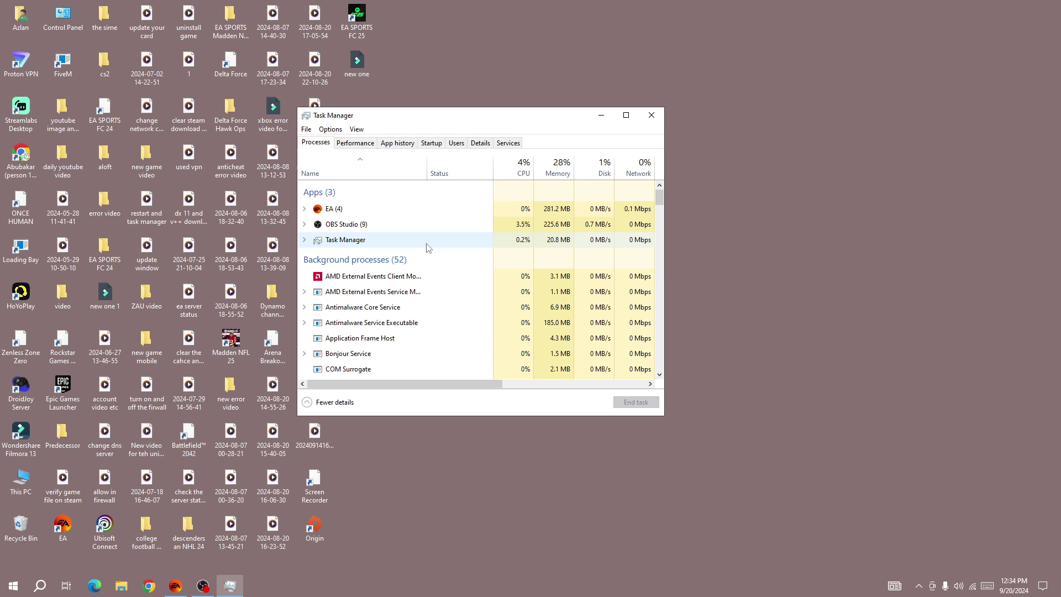
right_click(334, 210)
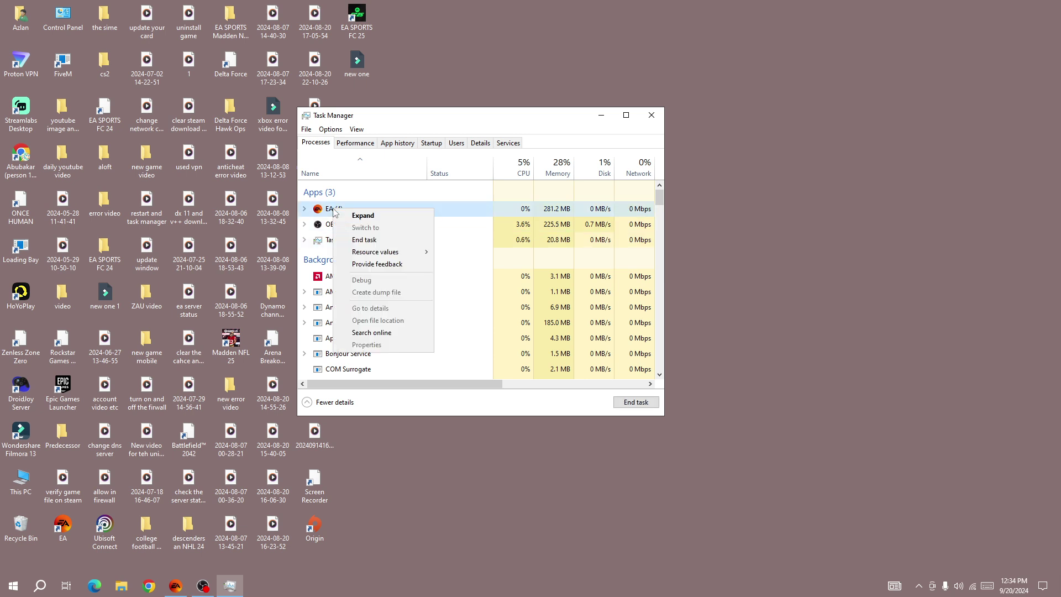
click(399, 176)
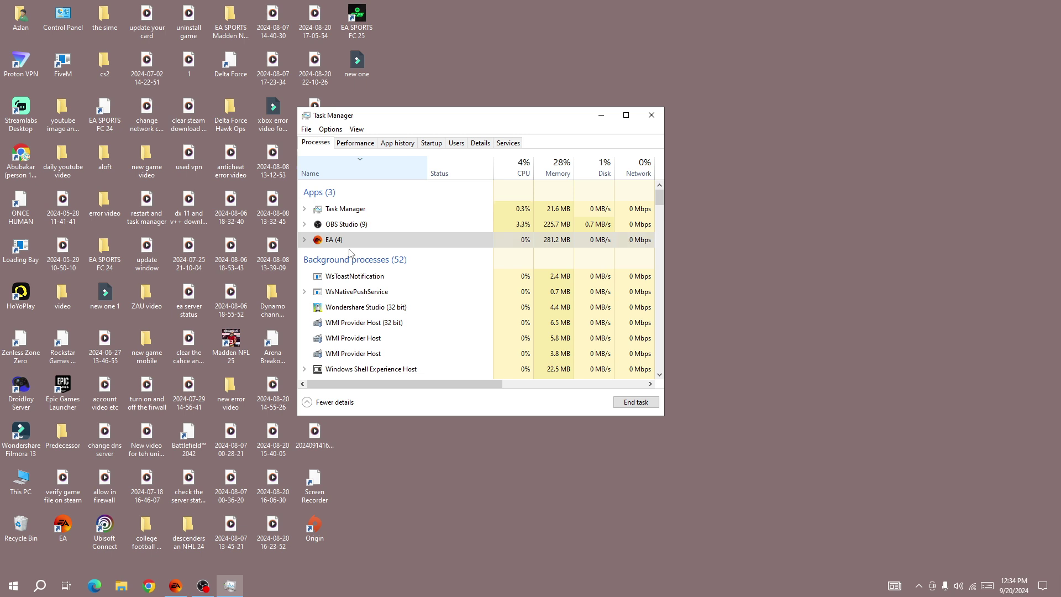
click(651, 115)
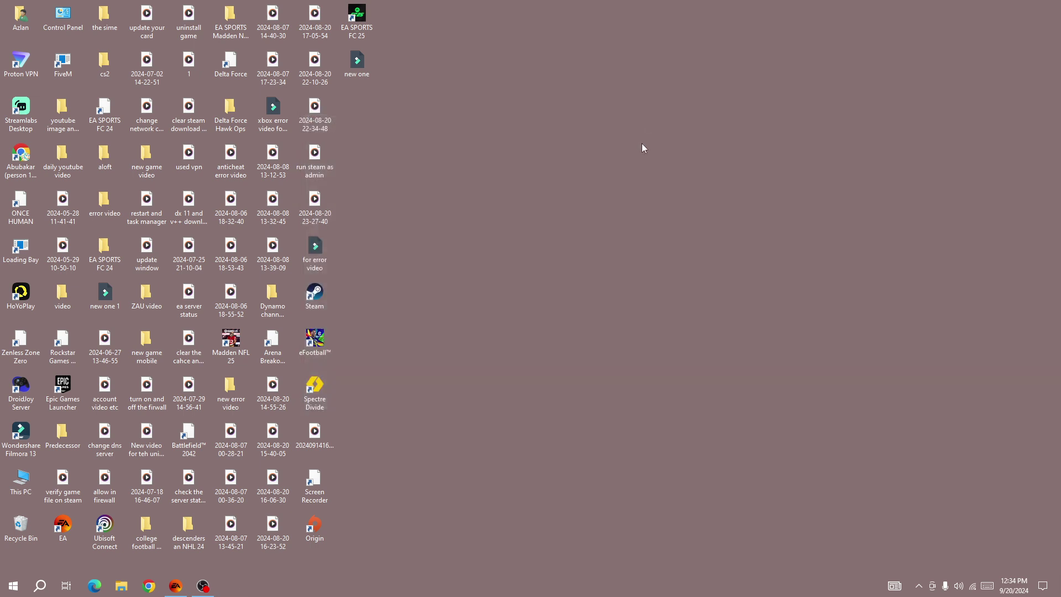
Step: View the Run as administrator option for the EA desktop shortcut and dismiss it without launching
right_click(72, 534)
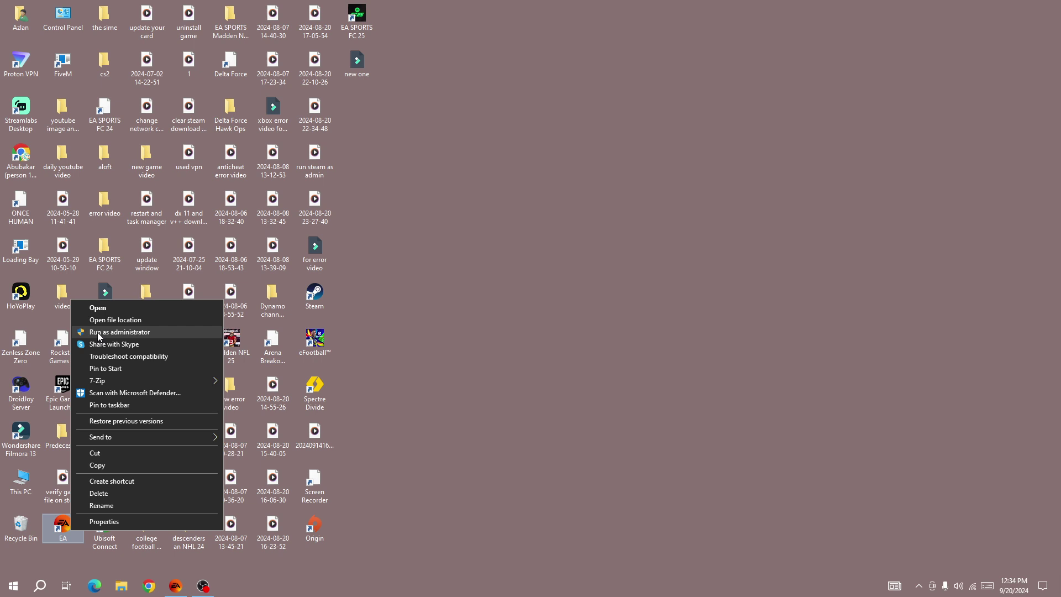
click(452, 322)
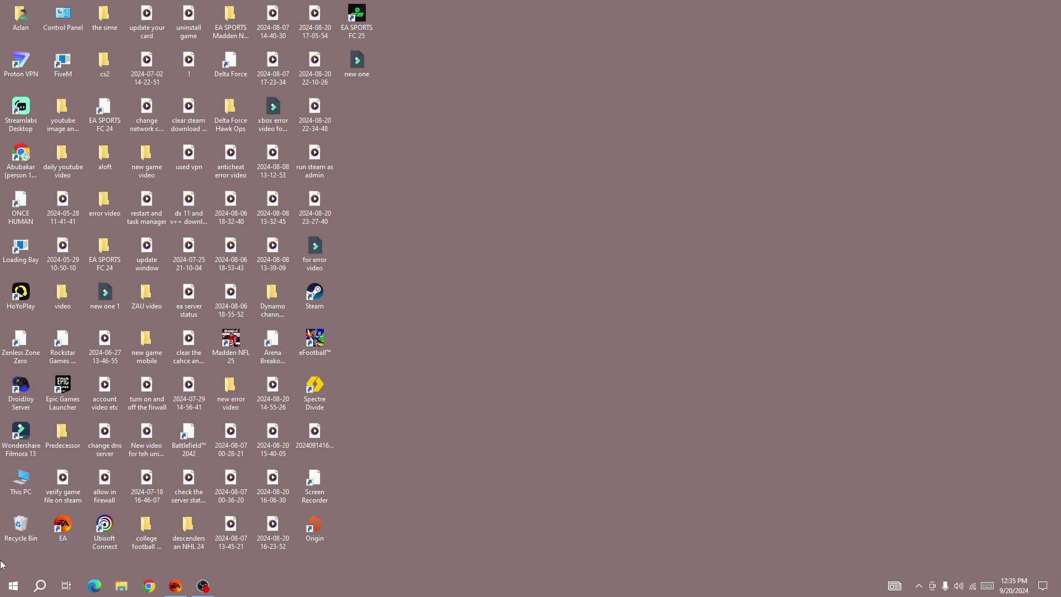
Step: Open the Windows Update page under Update & Security in Settings to review the update status, and close Settings
click(14, 587)
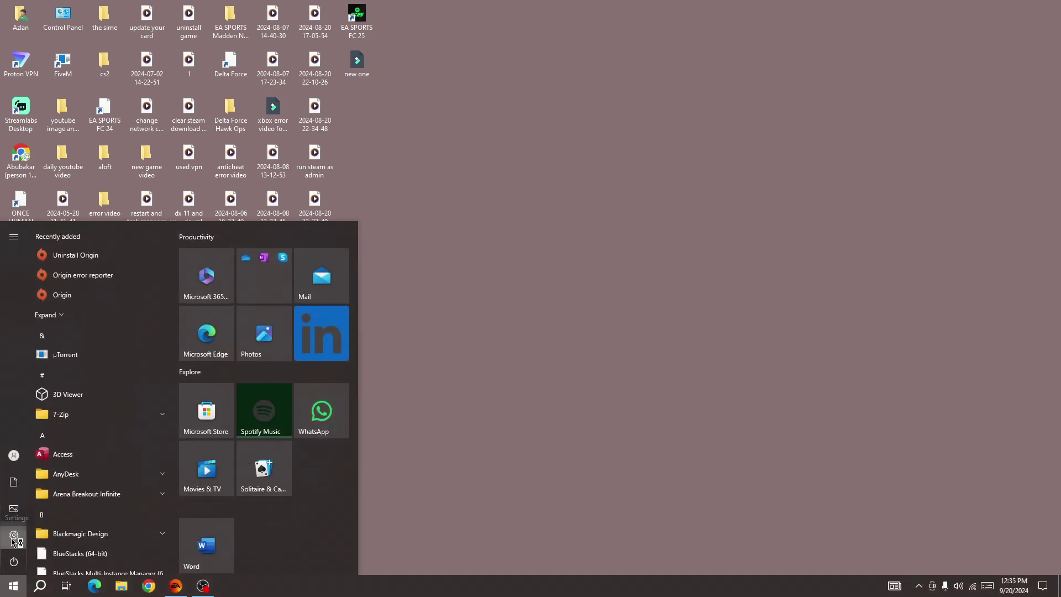
click(11, 539)
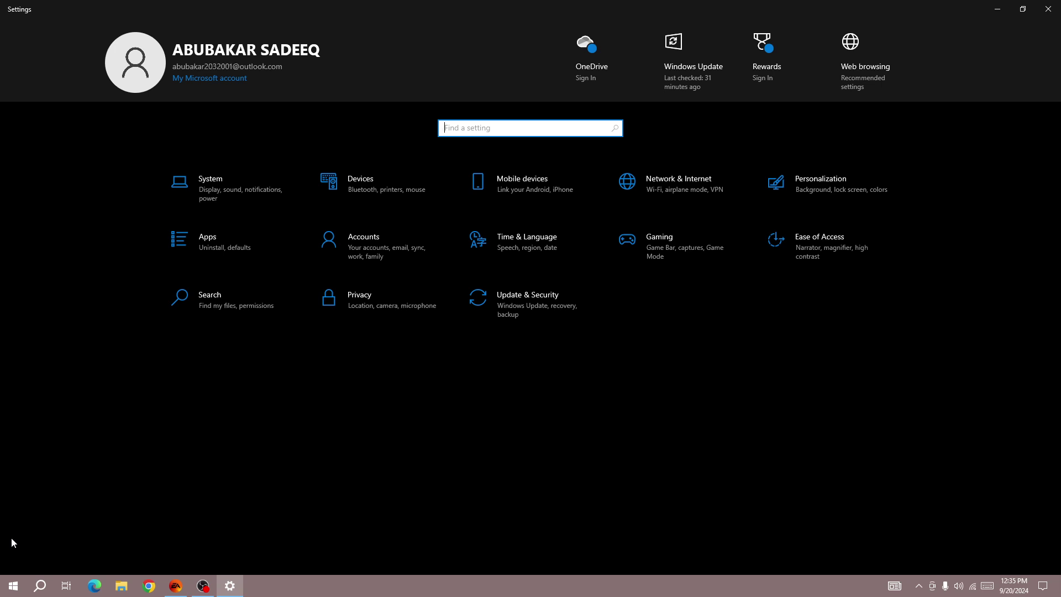
click(511, 310)
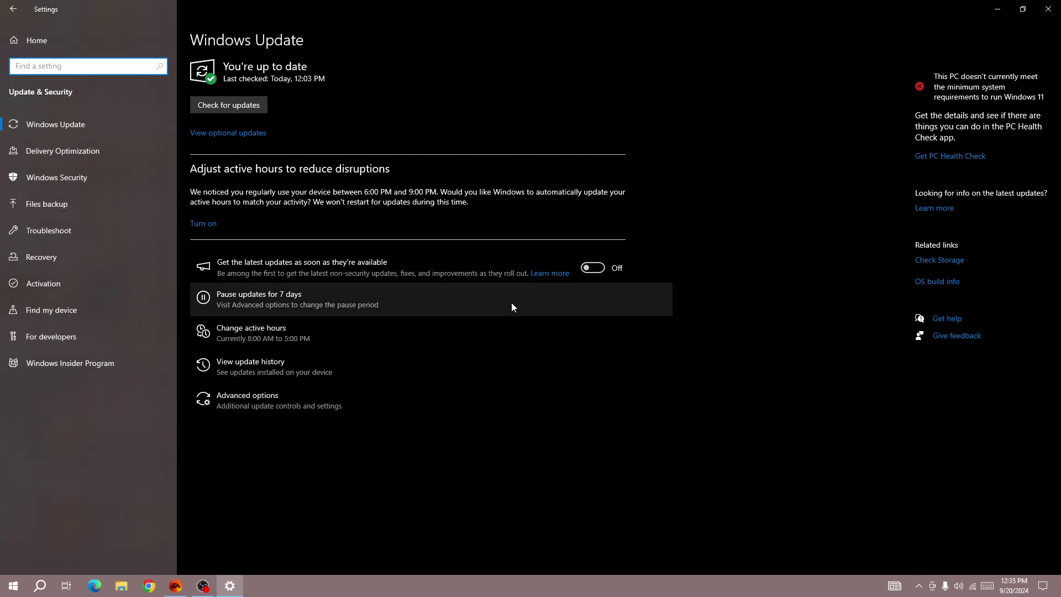
click(22, 14)
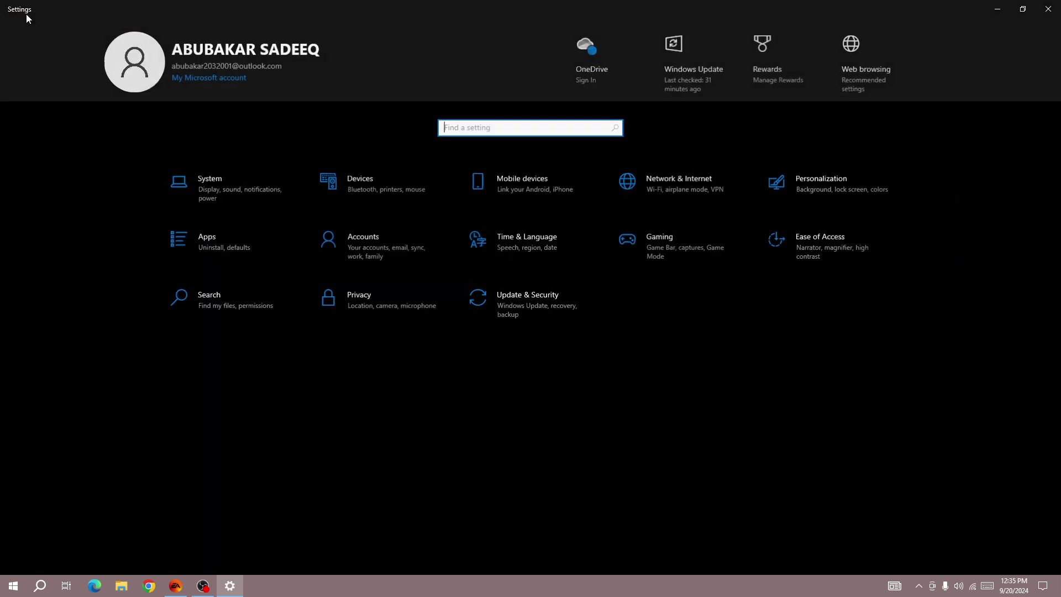
click(528, 303)
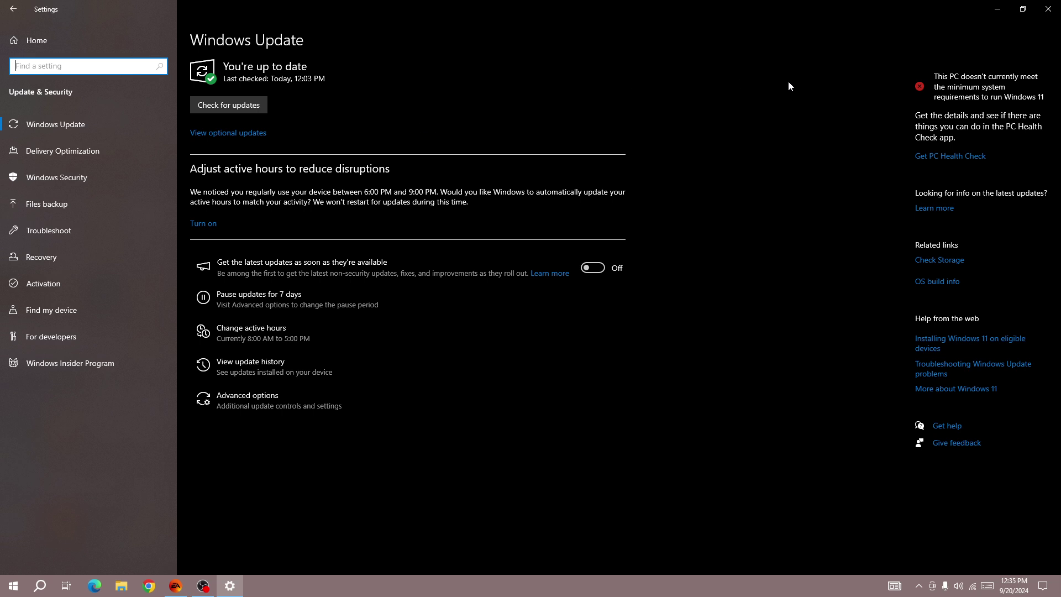
click(1048, 9)
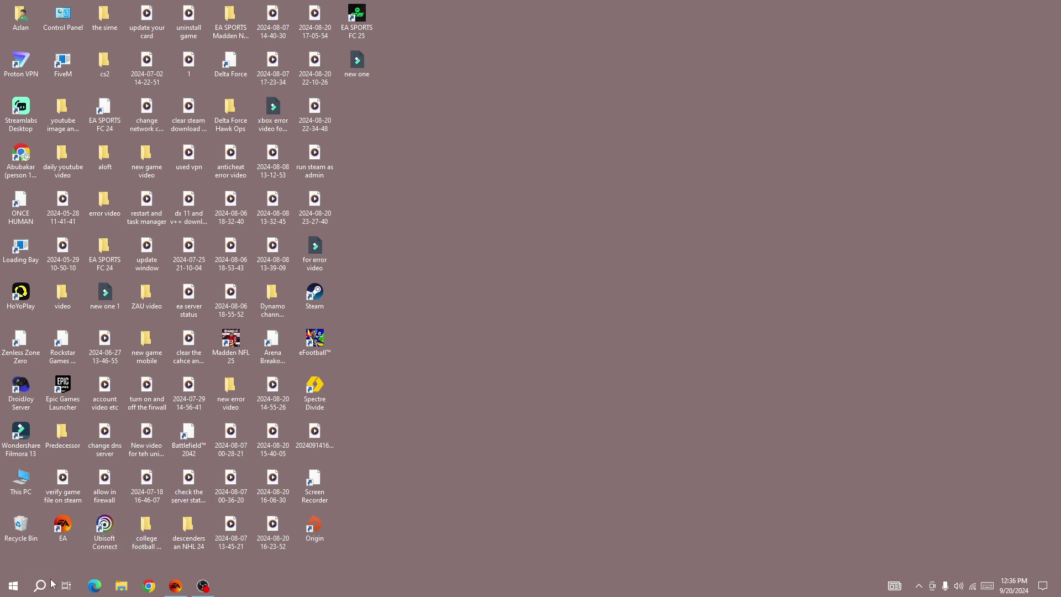
right_click(13, 586)
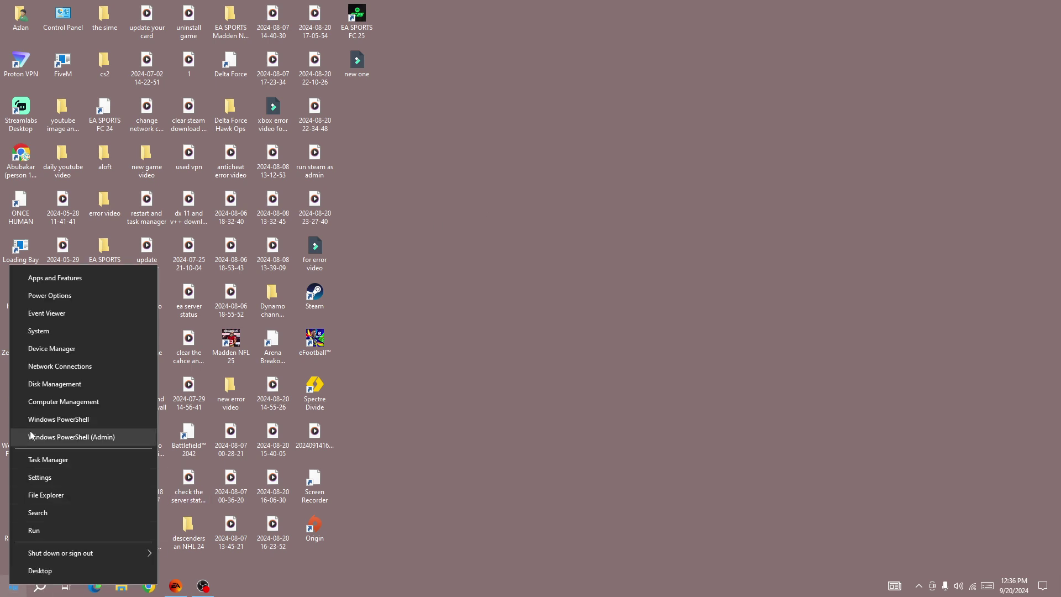
click(493, 308)
key(super+r)
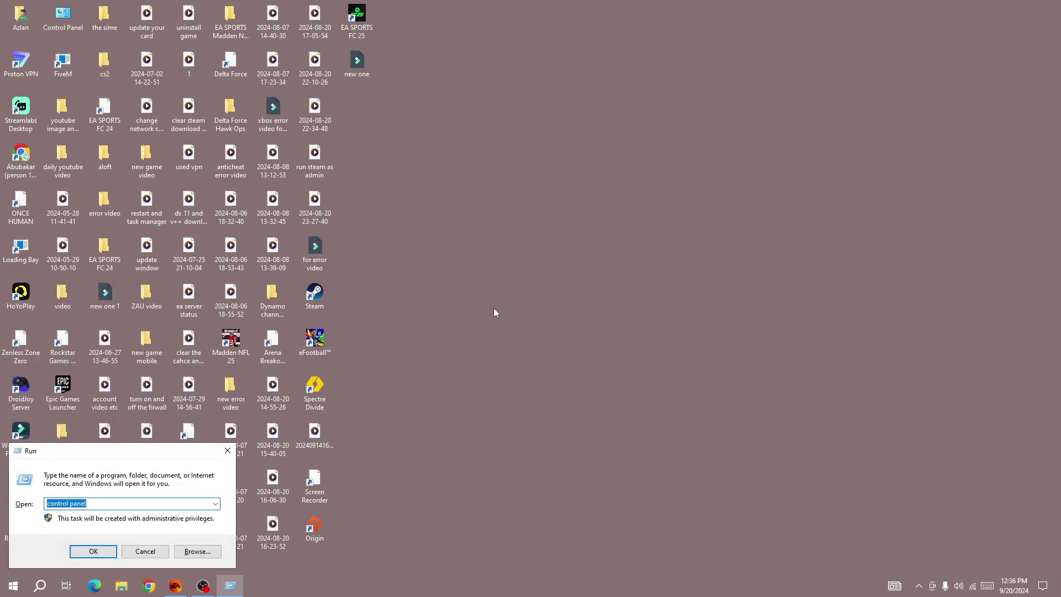
drag(110, 451, 459, 180)
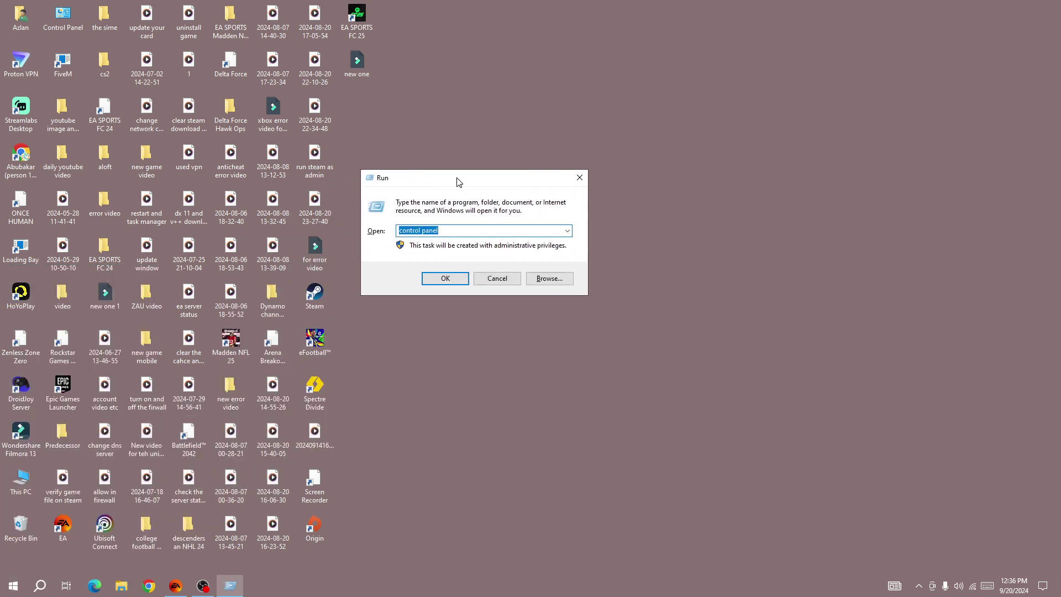
text(deve)
key(BackSpace)
key(BackSpace)
text(vice manager)
click(579, 178)
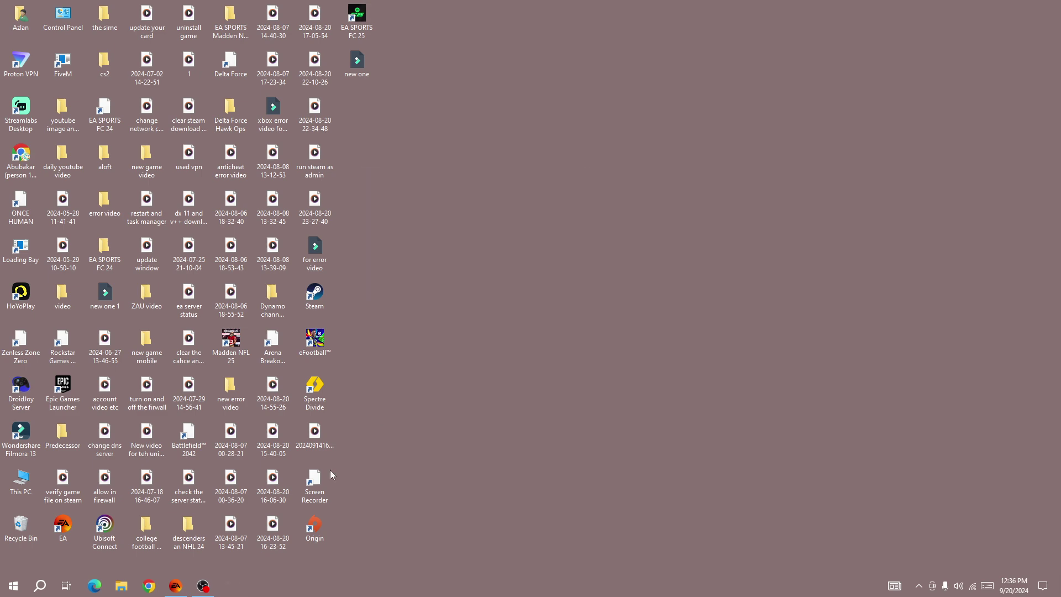
Step: Open Device Manager, collapse the Network adapters and System devices categories, and expand Display adapters
right_click(13, 586)
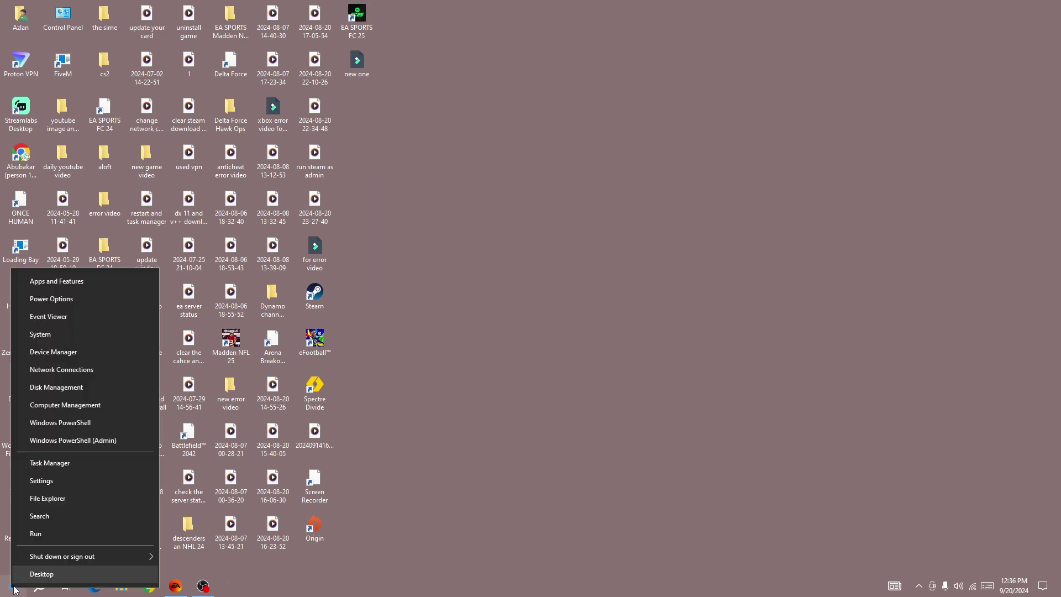
click(53, 352)
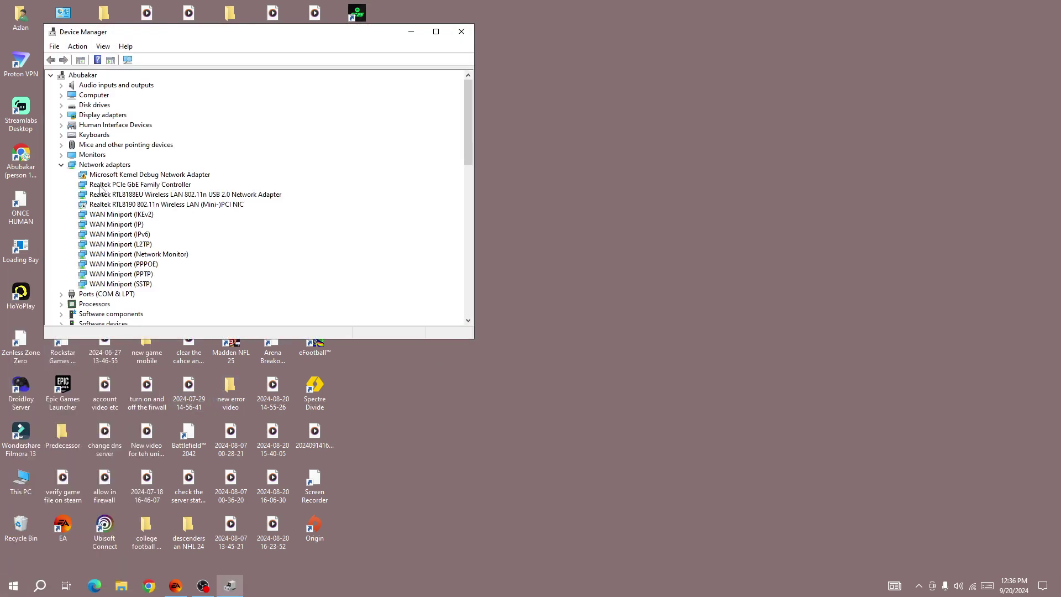
click(61, 164)
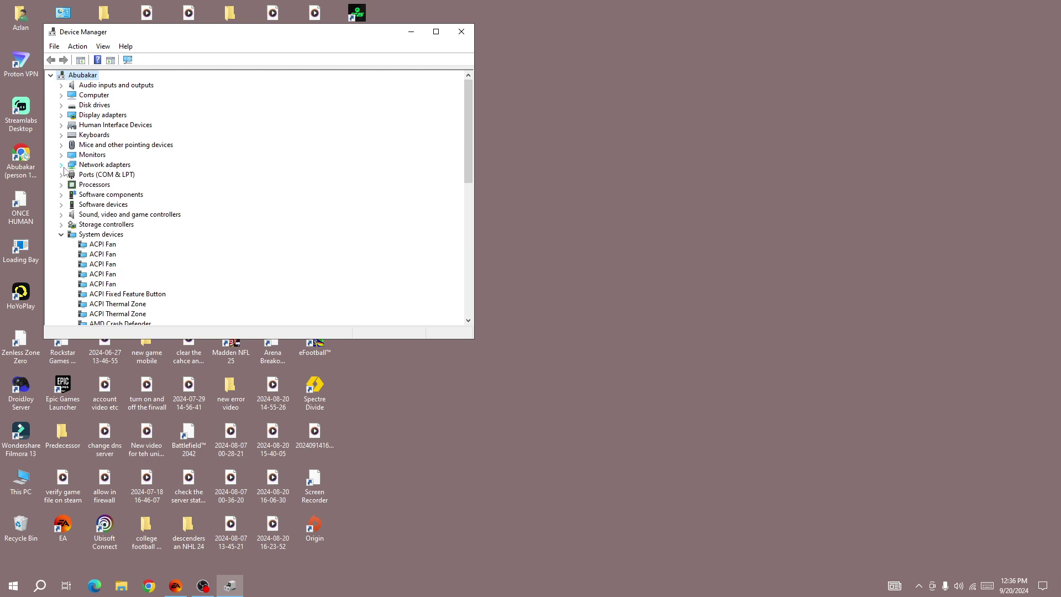
click(61, 232)
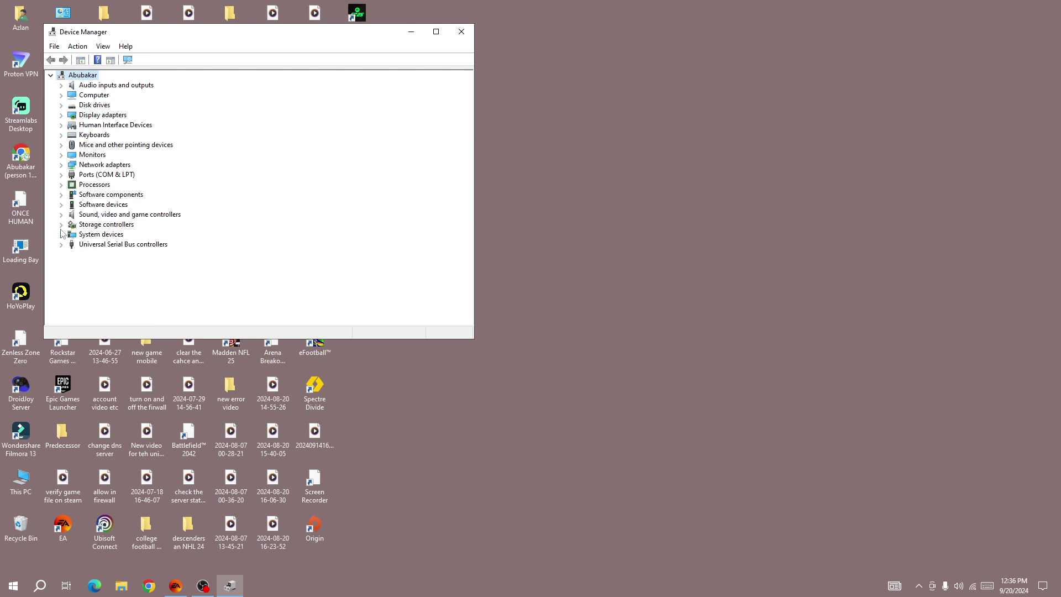
click(67, 116)
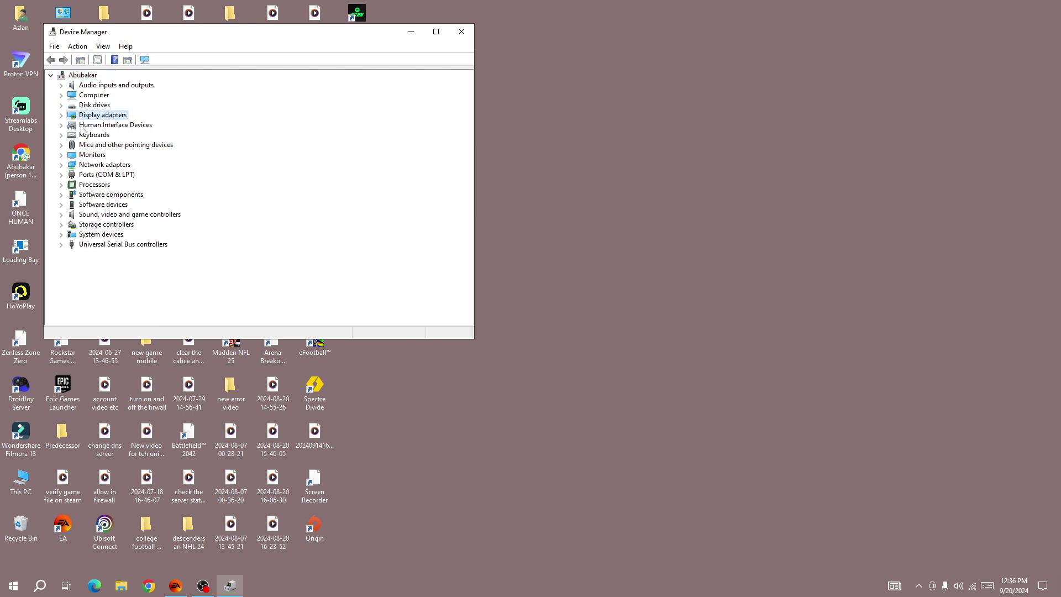
click(61, 115)
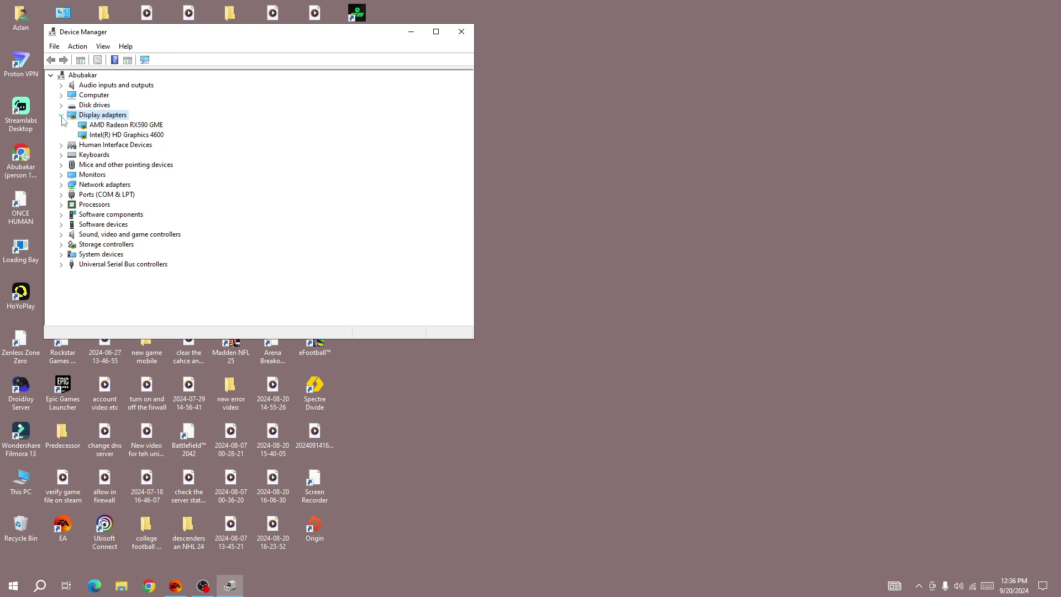
Step: Update the AMD Radeon RX590 GME driver by searching automatically for drivers, and close Device Manager
click(114, 125)
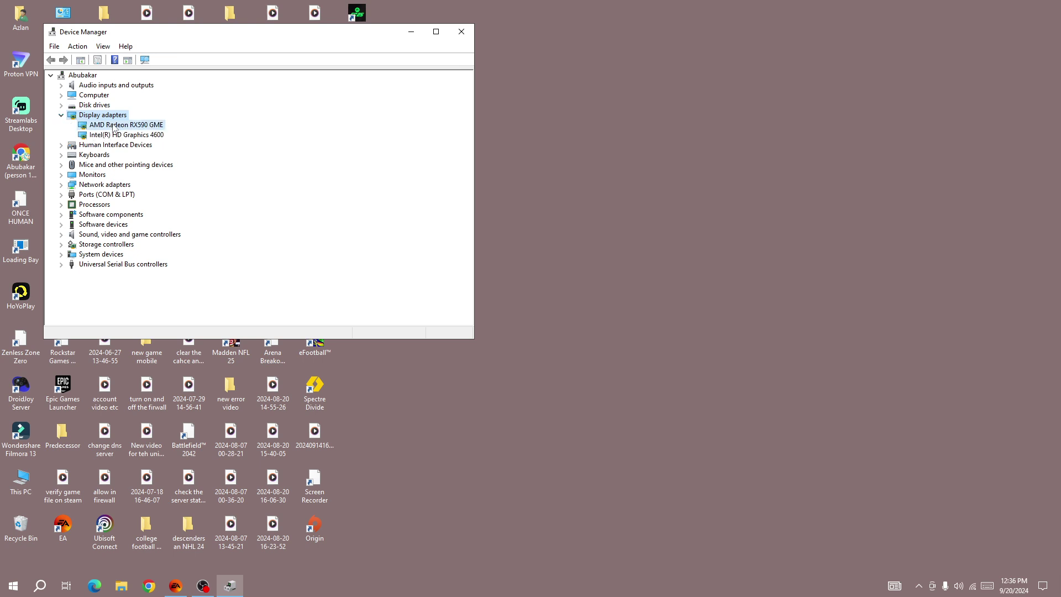
right_click(114, 125)
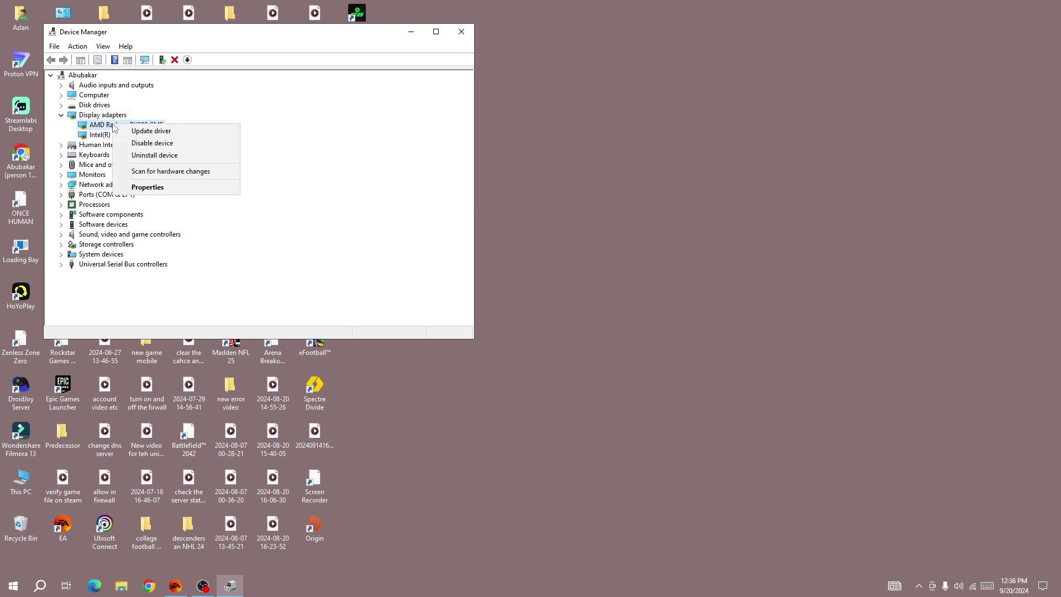
click(147, 135)
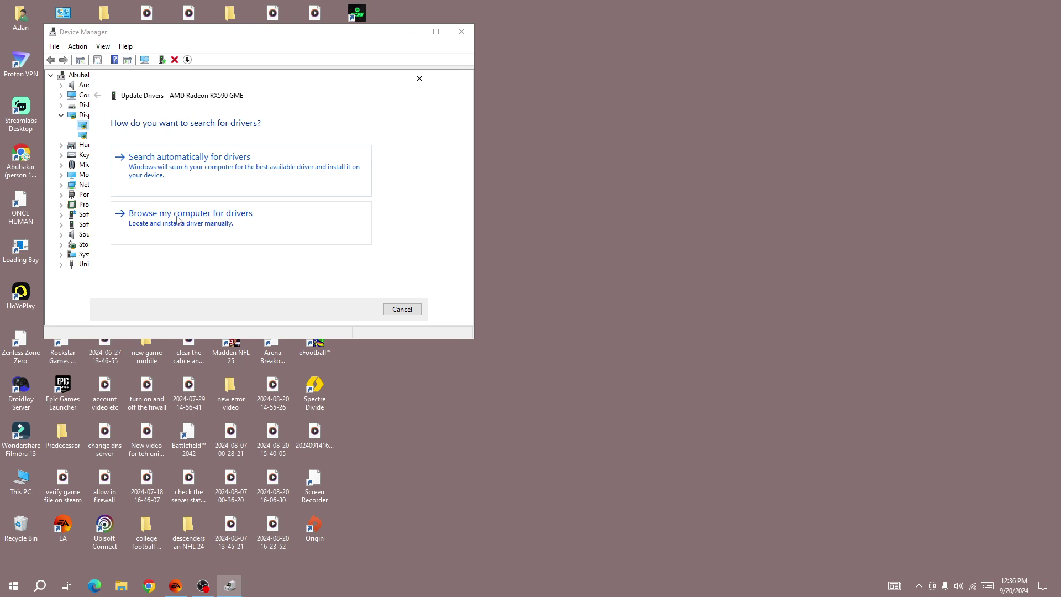
click(160, 168)
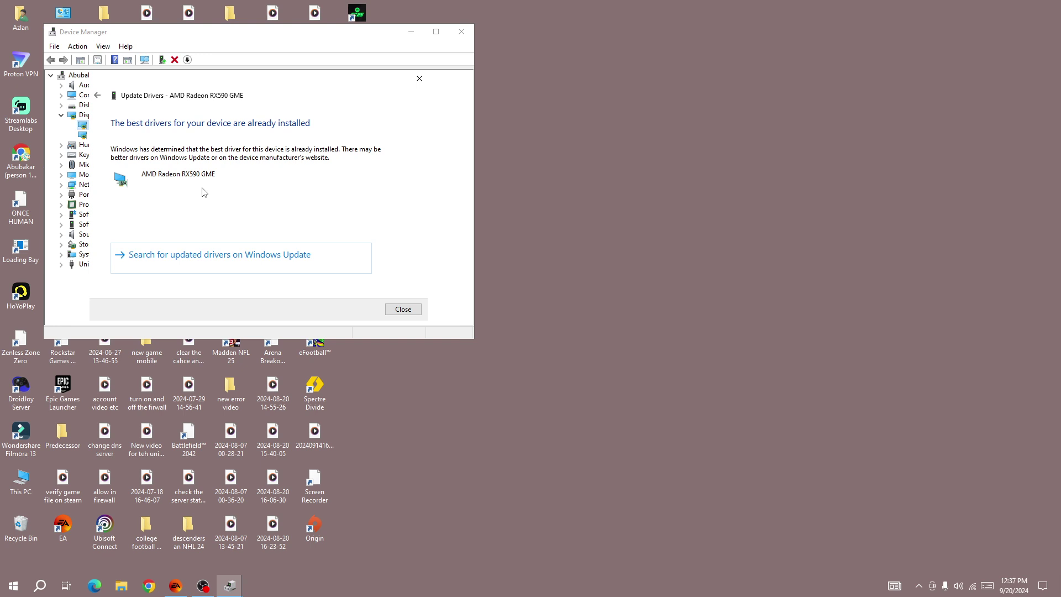
click(415, 87)
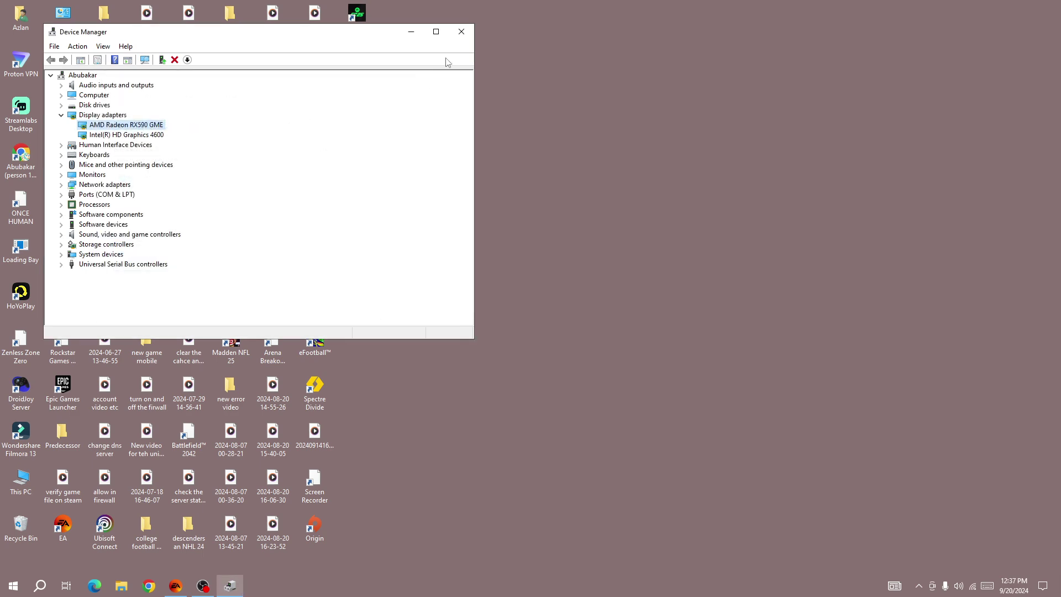
click(460, 32)
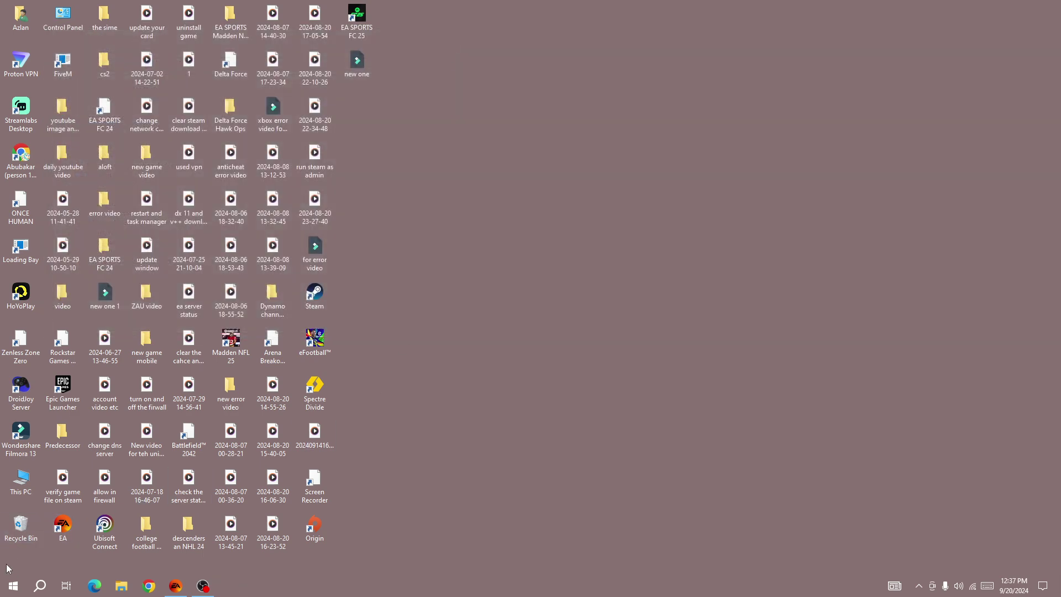
Step: Restart the computer using its power options
click(9, 588)
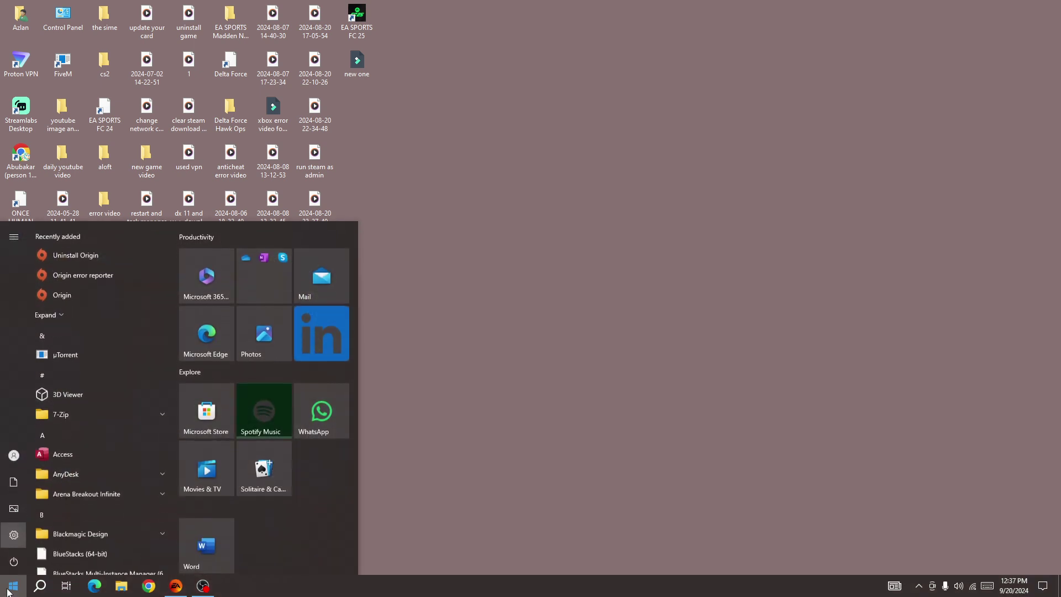
click(11, 569)
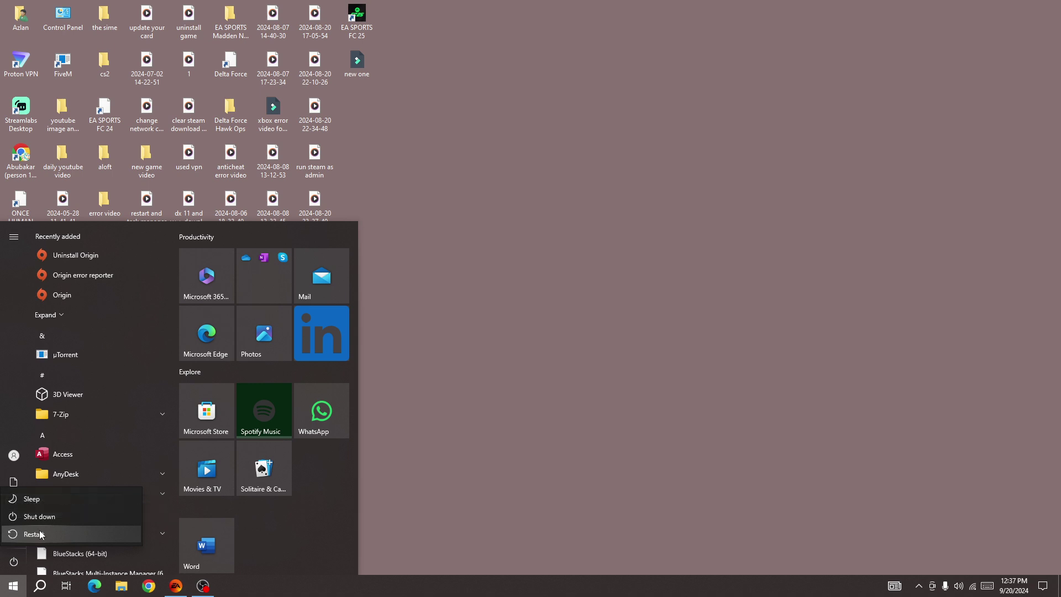
click(40, 534)
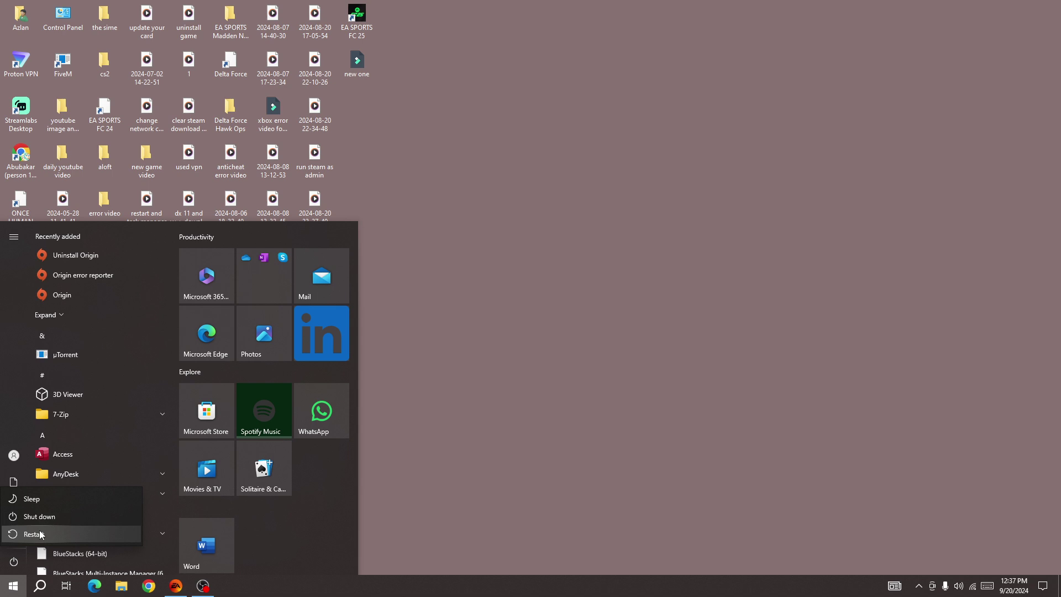